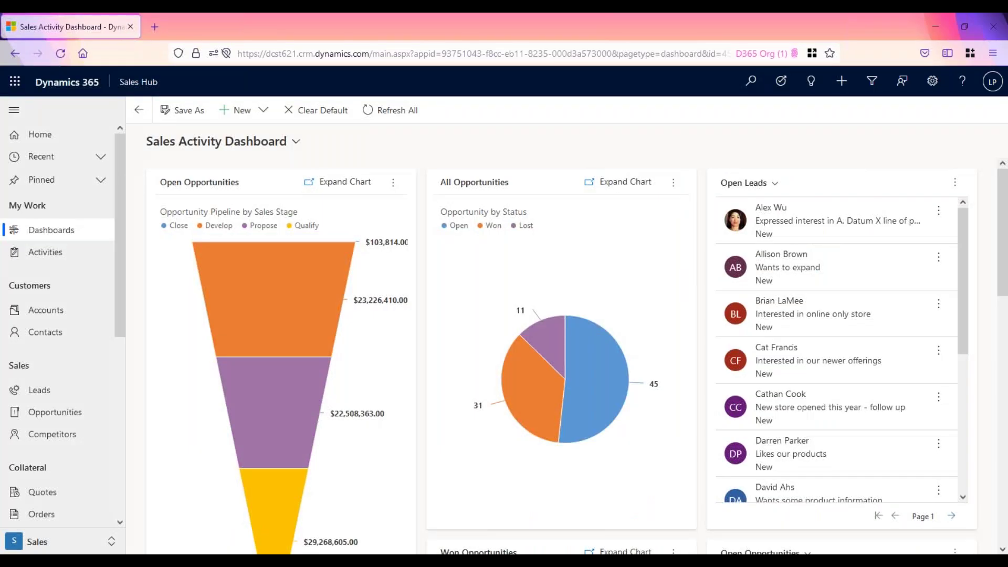
# Start a new lead from the Leads list and scroll through the blank form
pyautogui.click(79, 393)
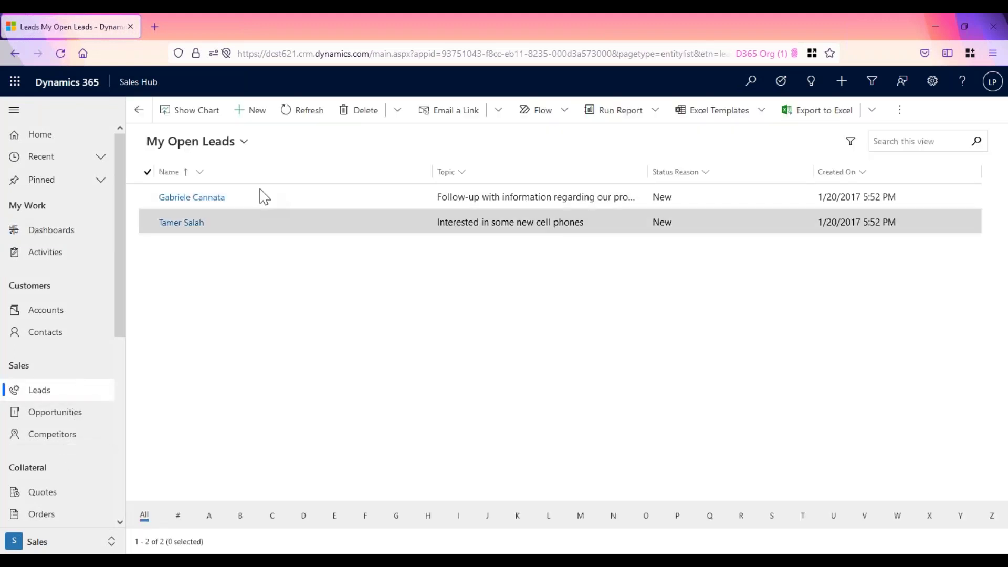
pyautogui.click(256, 111)
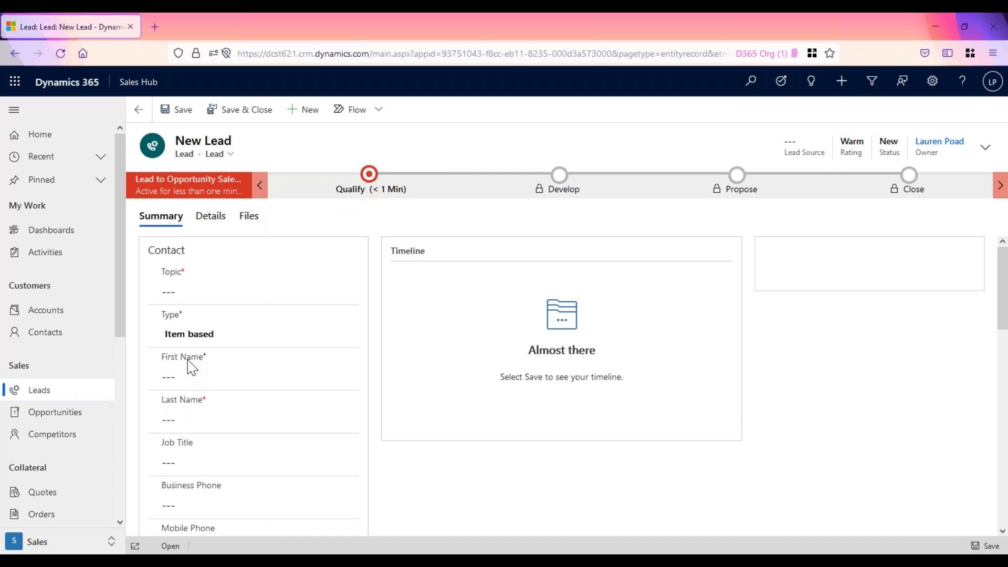
pyautogui.scroll(-2, 189, 372)
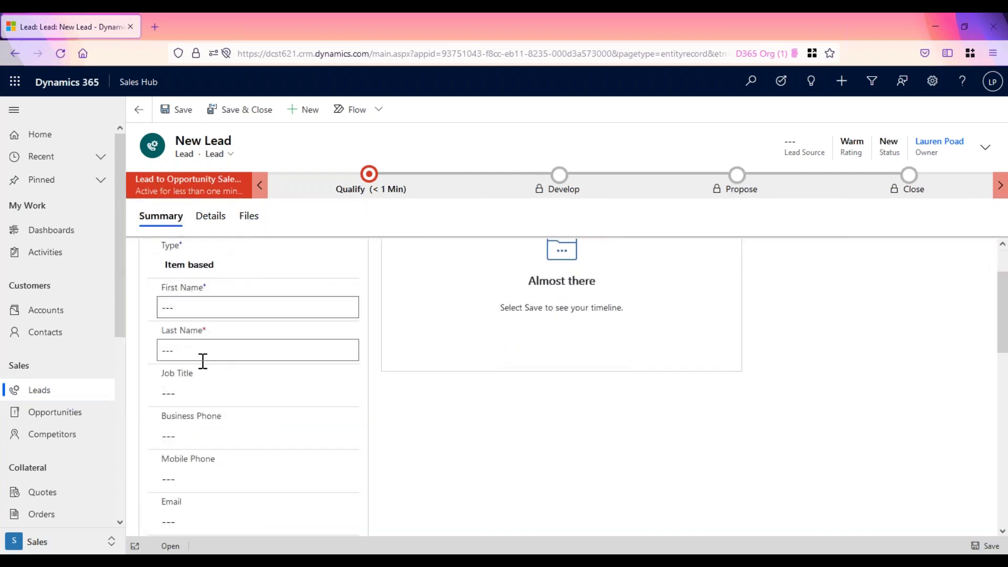
pyautogui.scroll(-2, 200, 360)
pyautogui.scroll(-2, 208, 369)
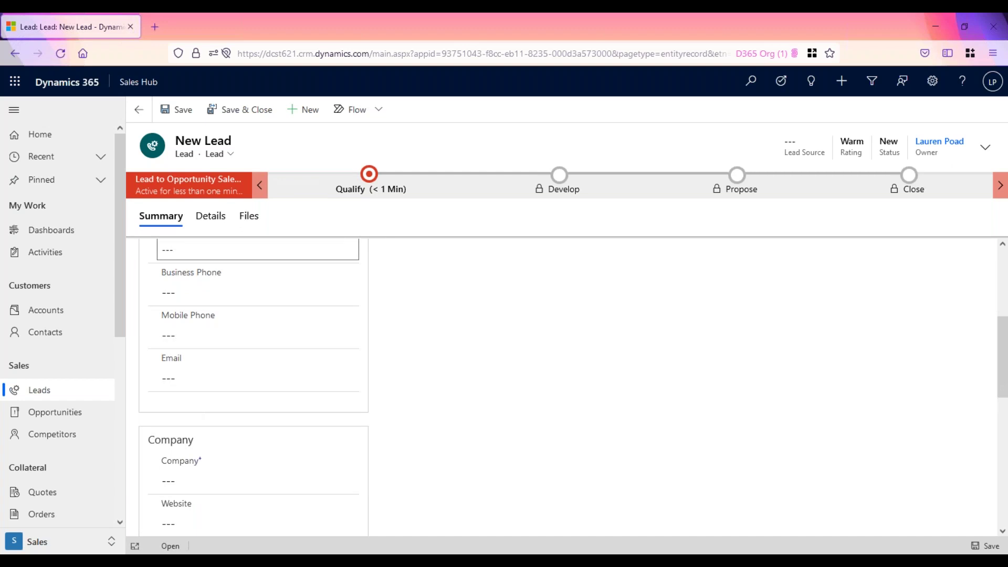
pyautogui.scroll(2, 415, 283)
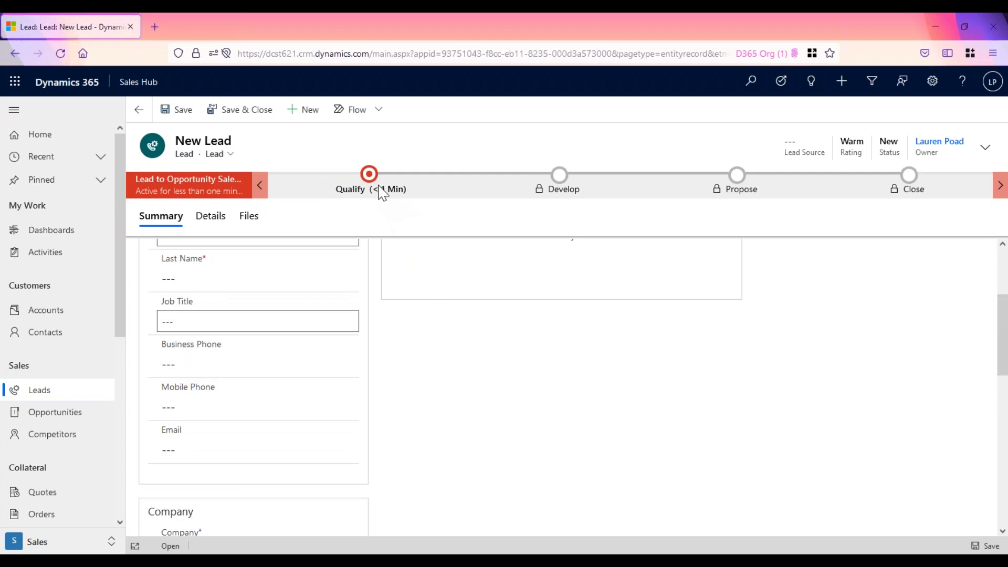
# Expand the Qualify stage to show Existing Contact?, Existing Account? and Purchase Timeframe
pyautogui.click(382, 194)
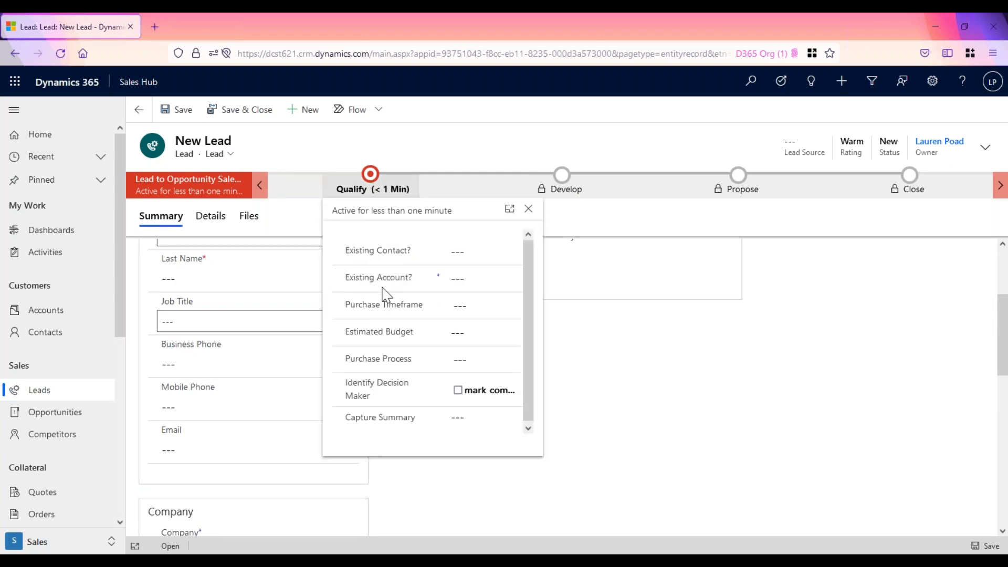
pyautogui.moveTo(381, 284)
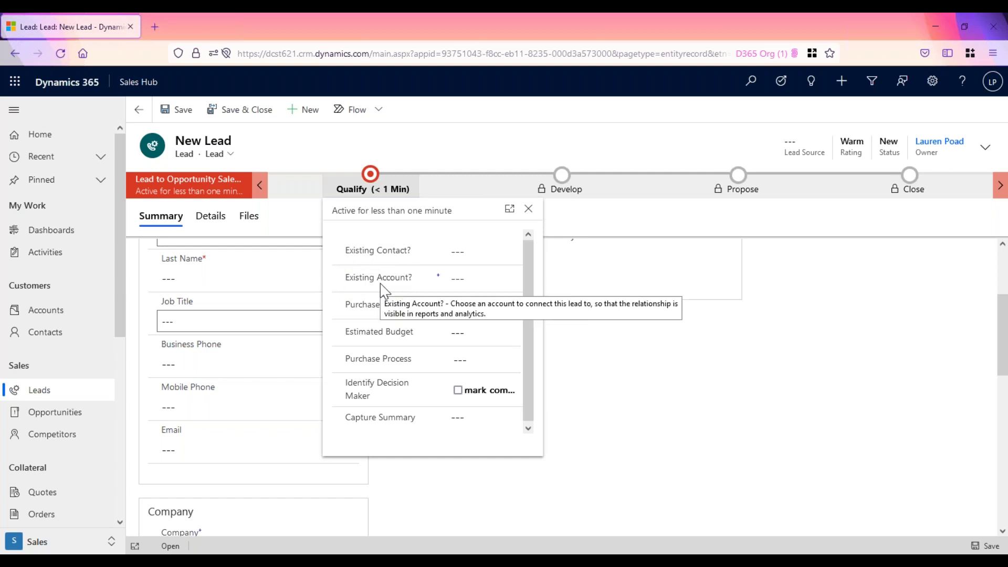
pyautogui.scroll(2, 201, 283)
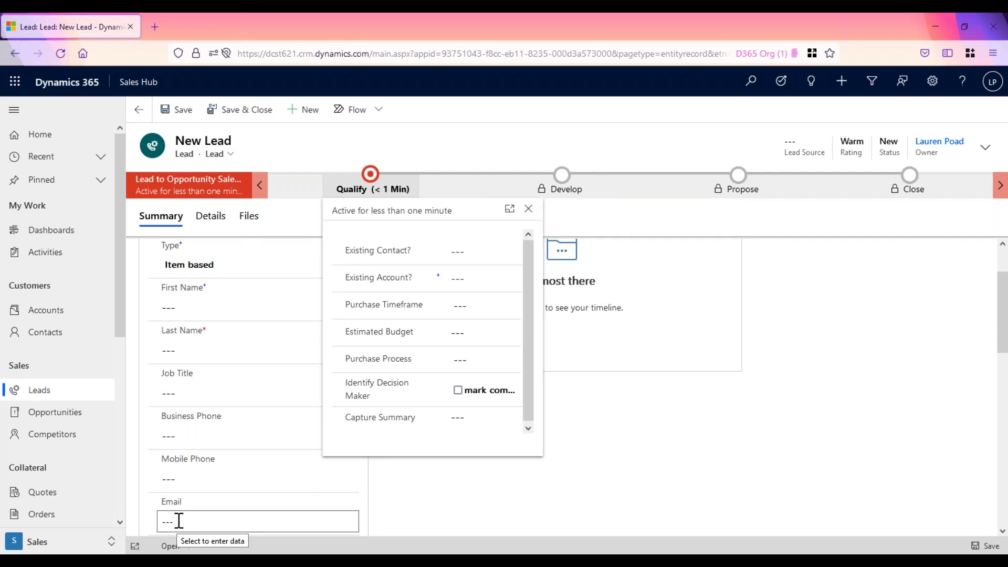
pyautogui.scroll(-3, 202, 509)
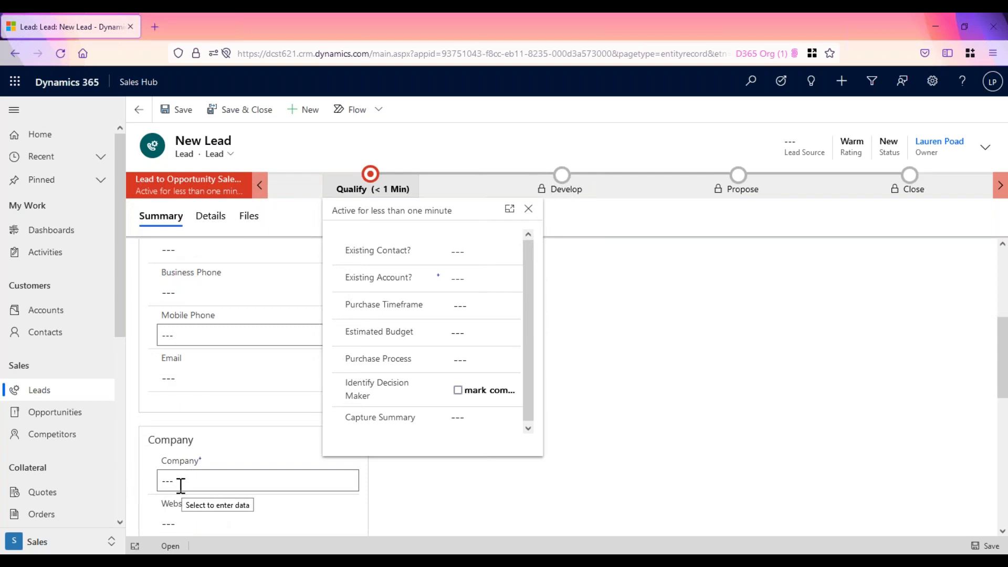
# Link the lead to the recent existing contact and the Fabrikam Robotics account
pyautogui.click(460, 252)
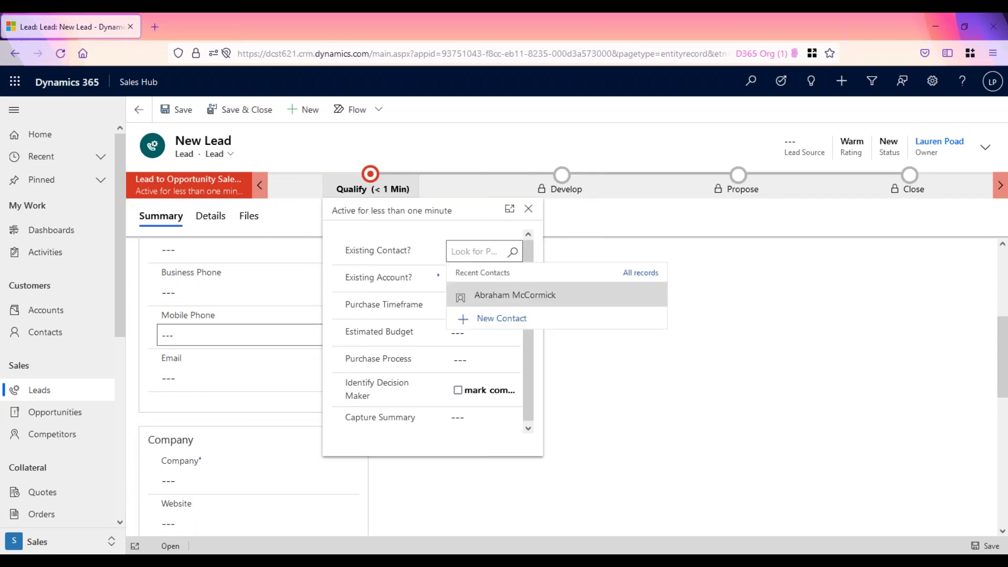
pyautogui.click(515, 295)
pyautogui.click(512, 280)
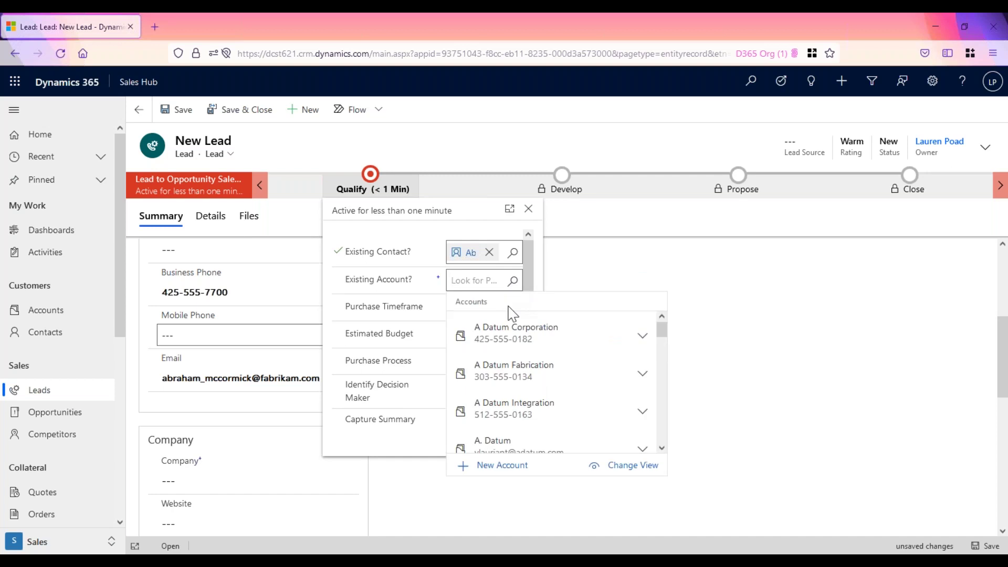
pyautogui.click(479, 282)
pyautogui.write('F')
pyautogui.click(507, 366)
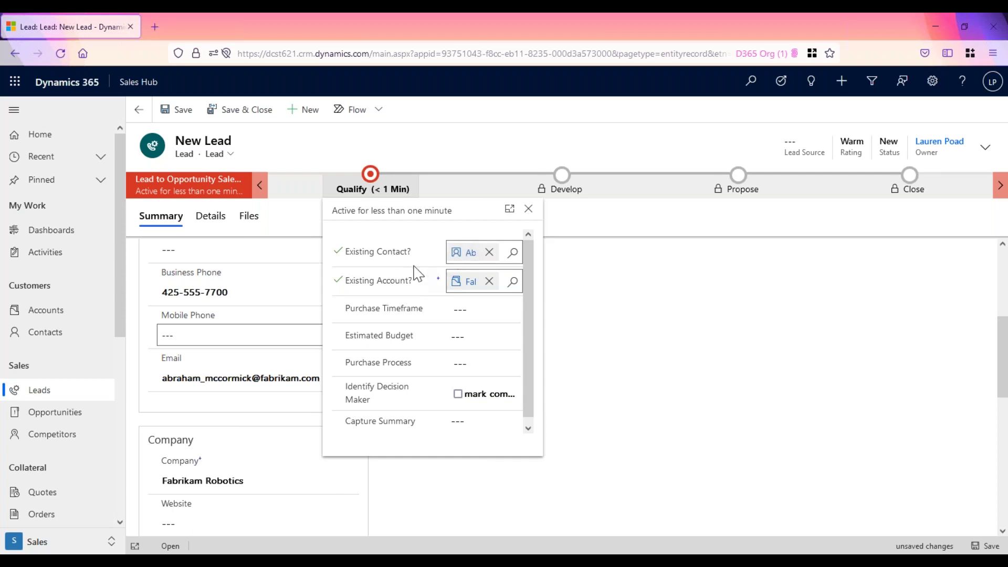
pyautogui.scroll(3, 226, 462)
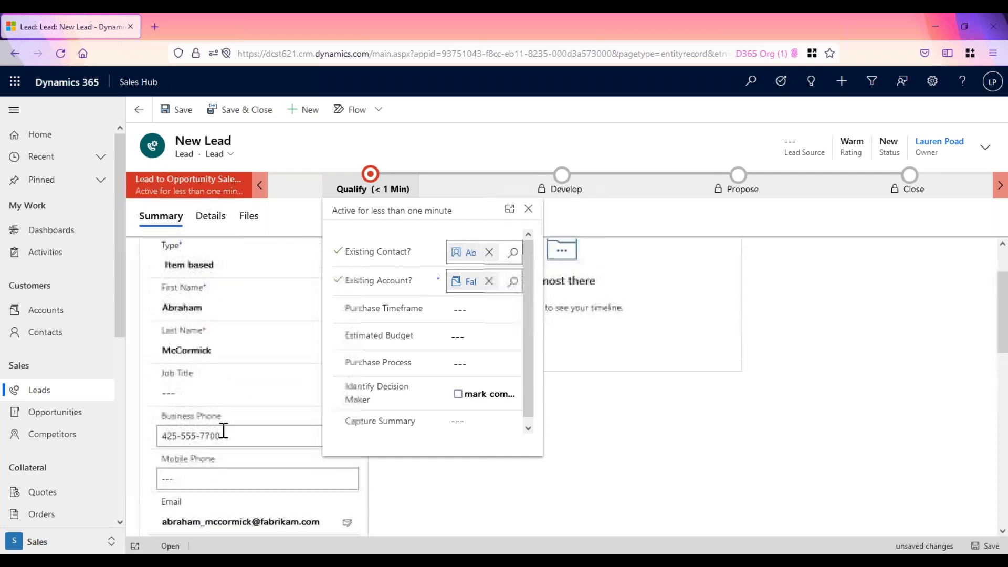
pyautogui.scroll(2, 223, 430)
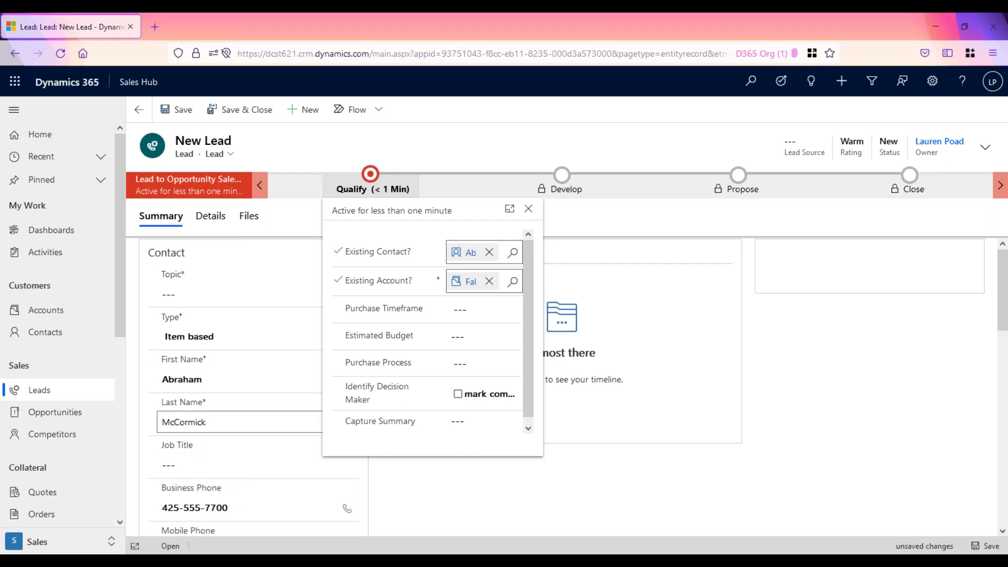
# Set the lead's topic to 'Consulting Services' and save the lead
pyautogui.click(182, 287)
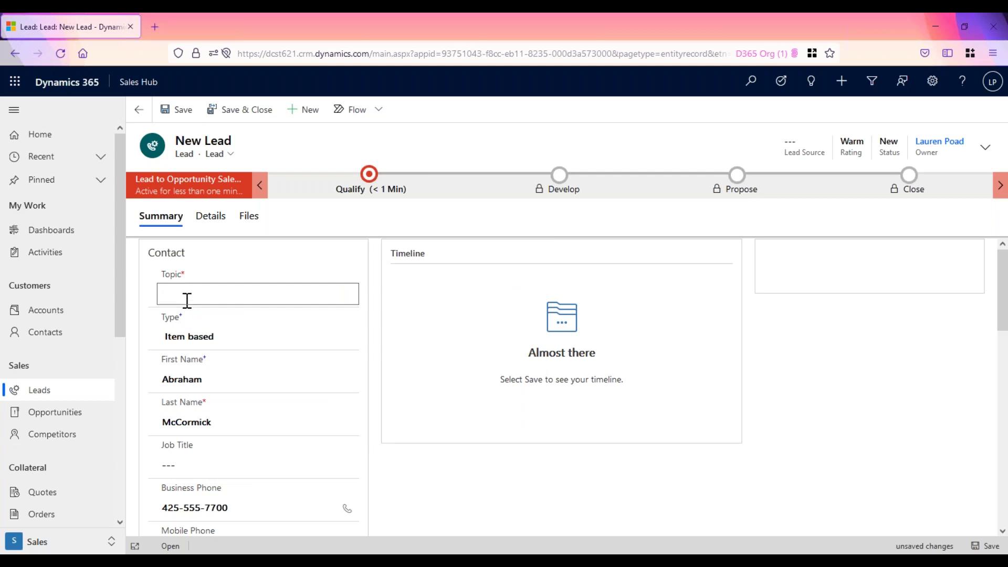
pyautogui.write('Consulting Services')
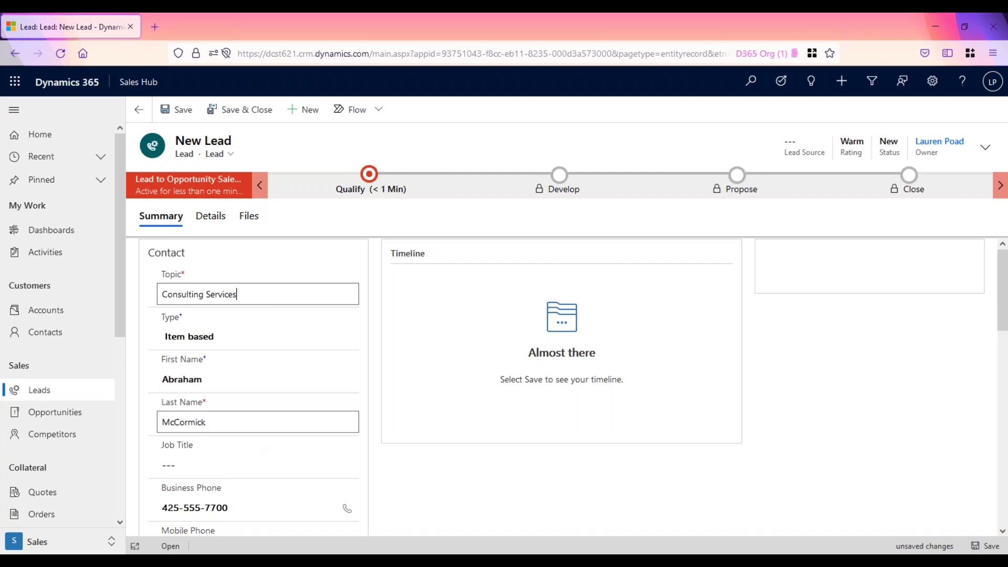
pyautogui.click(179, 110)
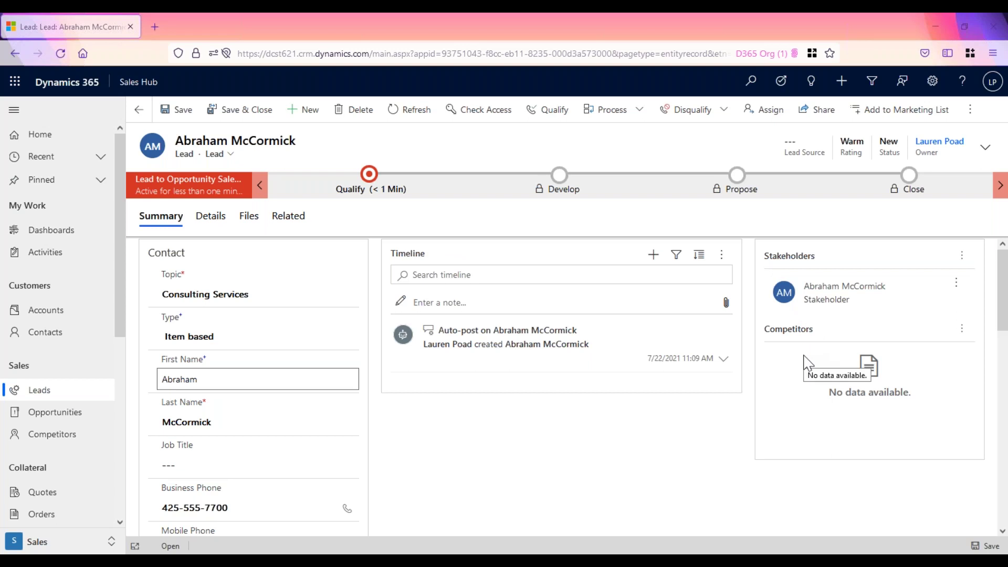
# Add a second contact from All records as a stakeholder, then view the Details tab
pyautogui.click(962, 258)
pyautogui.click(889, 351)
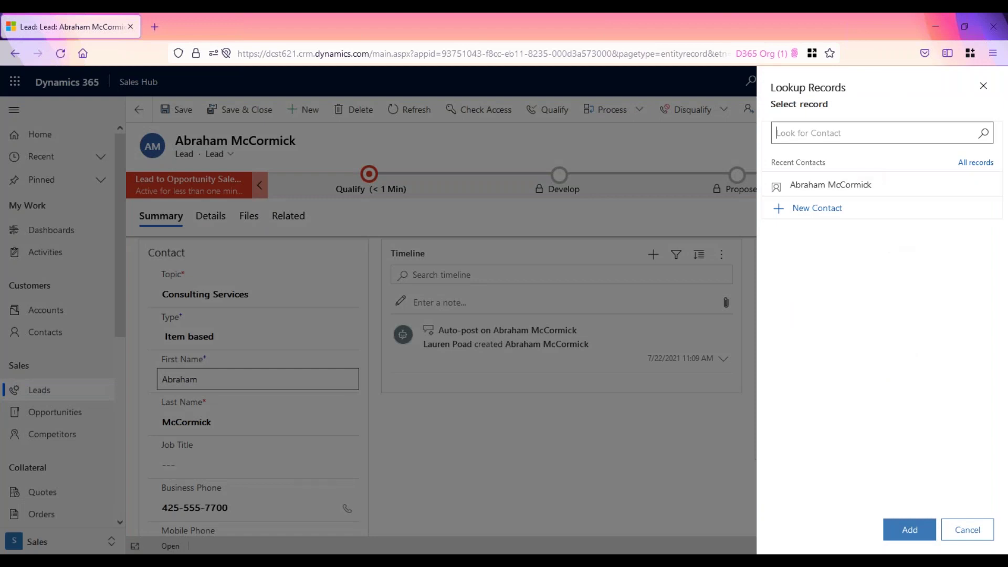
pyautogui.click(984, 133)
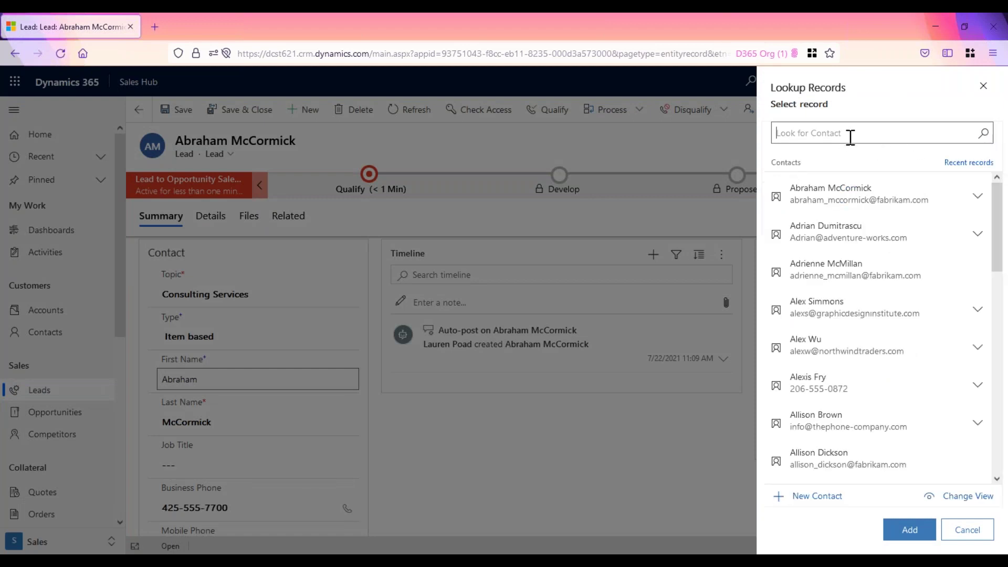
pyautogui.click(814, 270)
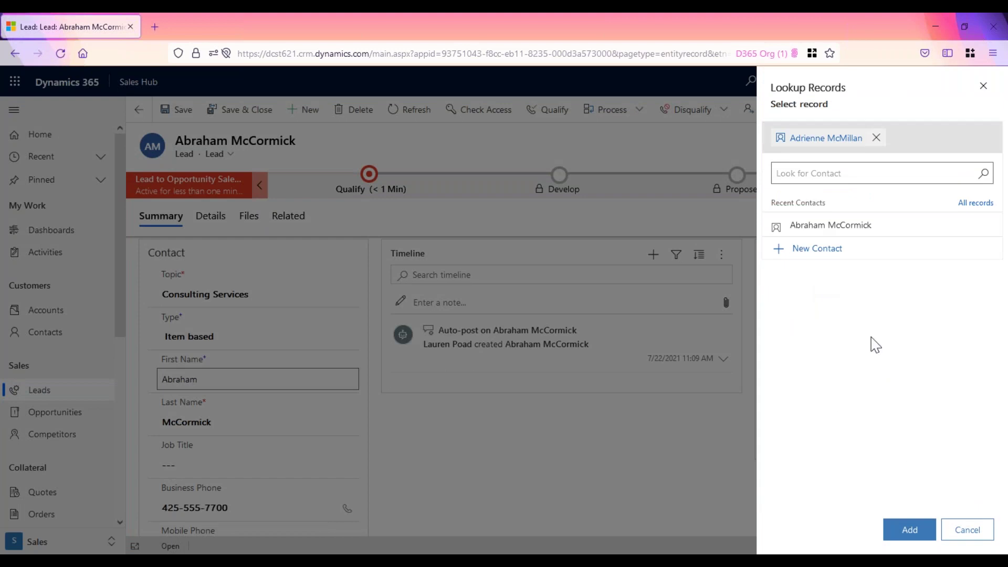
pyautogui.click(910, 530)
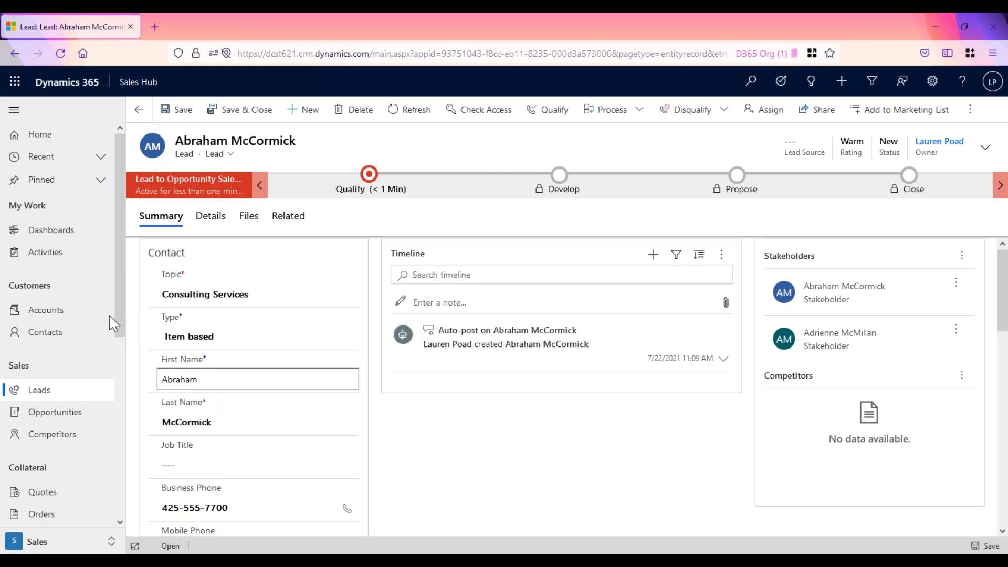
pyautogui.click(214, 222)
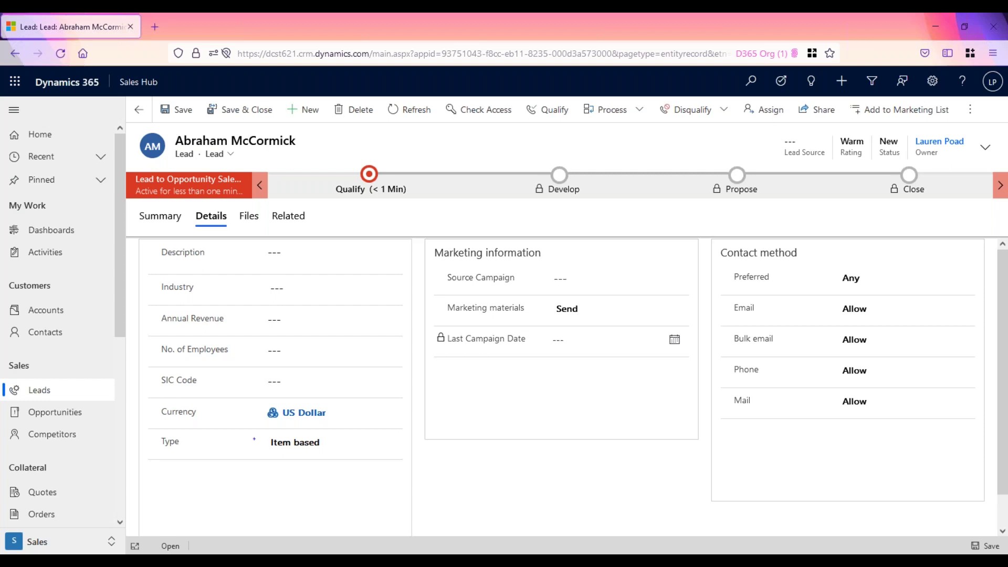
# Save the lead and return to its Summary tab
pyautogui.click(181, 111)
pyautogui.click(143, 220)
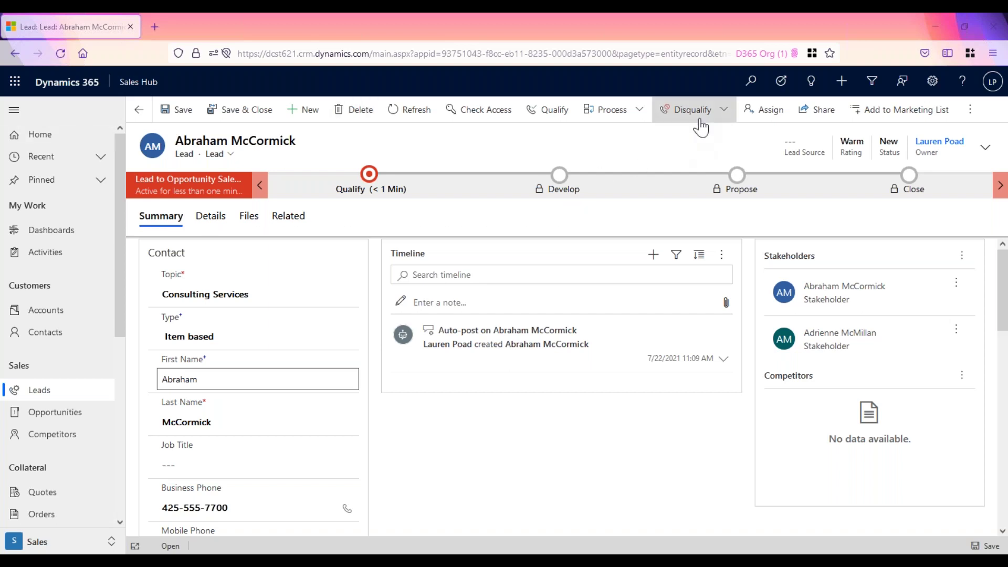
pyautogui.click(700, 128)
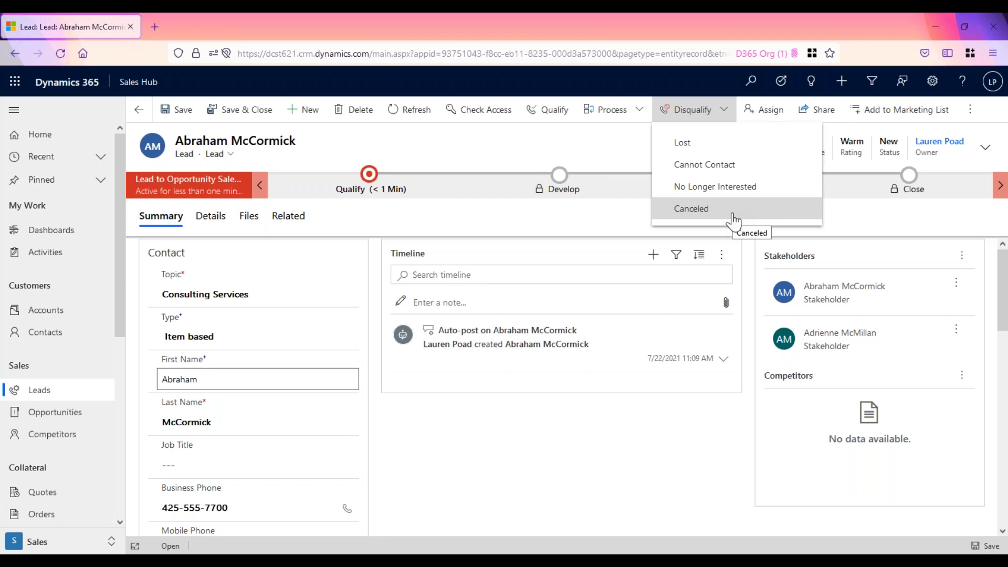
pyautogui.click(588, 153)
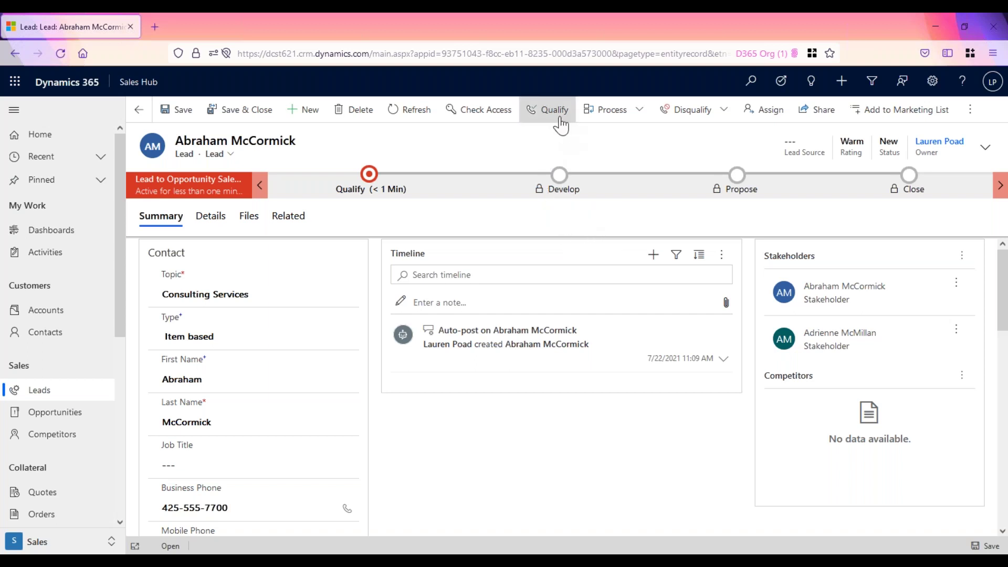
# Qualify the lead into an opportunity and show its Develop stage fields
pyautogui.click(554, 110)
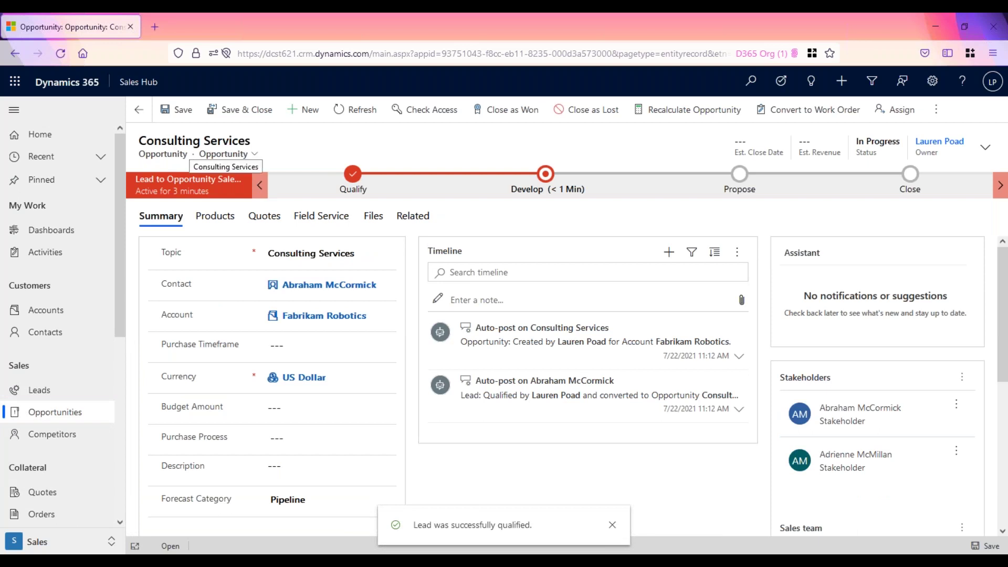
pyautogui.click(520, 190)
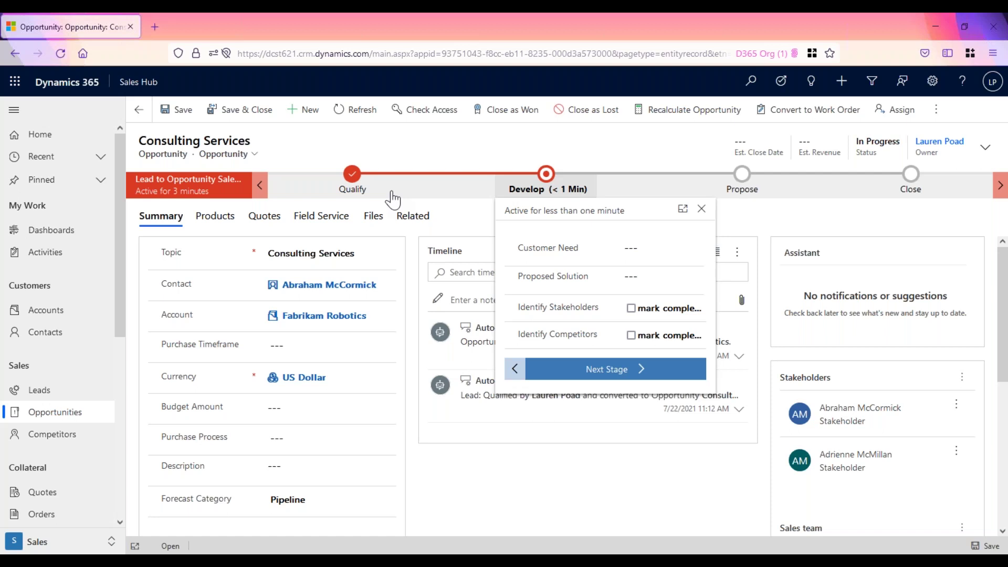
# Close the Develop panel and review the opportunity's Products, Quotes and Summary tabs
pyautogui.click(465, 497)
pyautogui.scroll(-2, 403, 438)
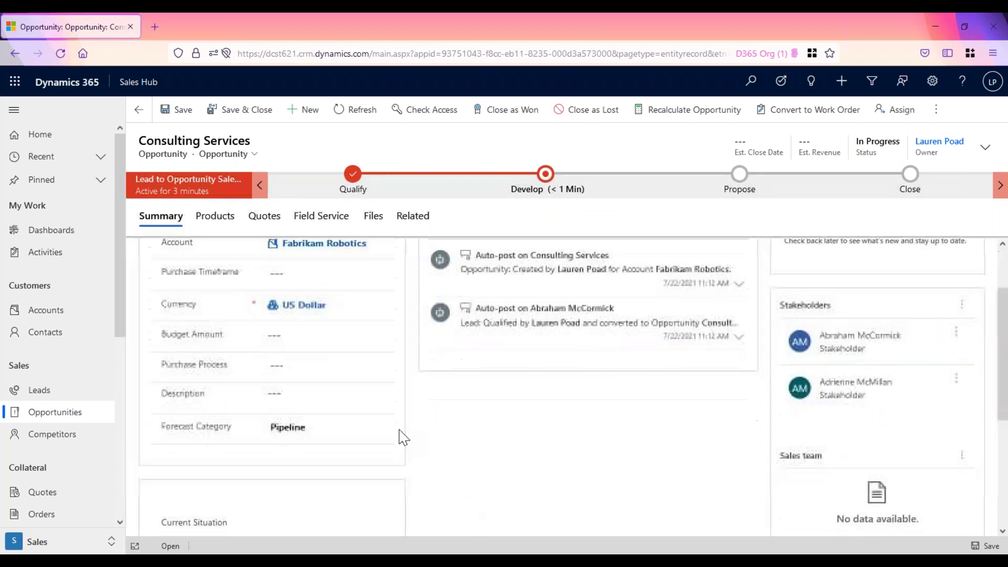
pyautogui.scroll(-4, 403, 438)
pyautogui.scroll(6, 430, 444)
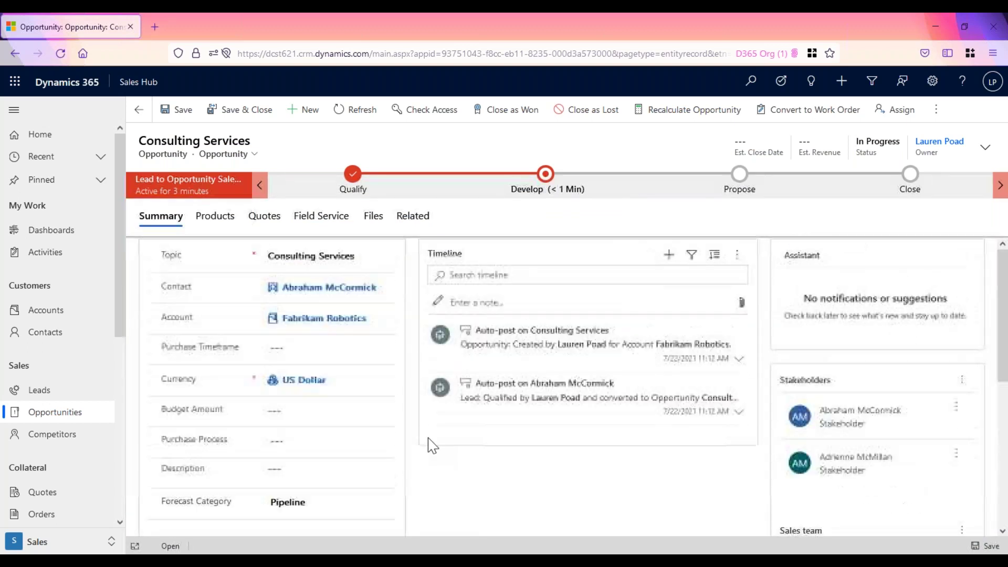
pyautogui.click(223, 217)
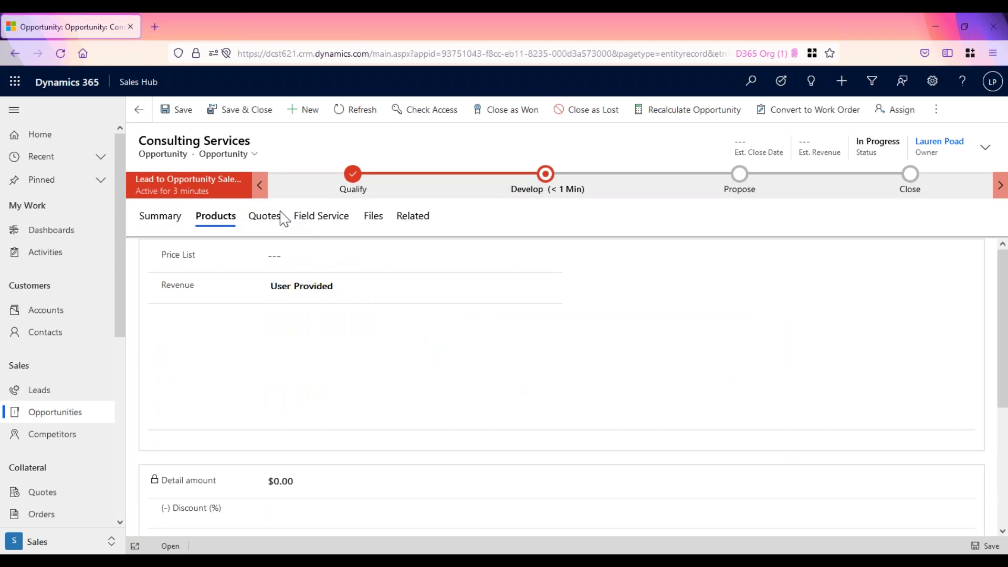
pyautogui.click(267, 217)
pyautogui.click(166, 220)
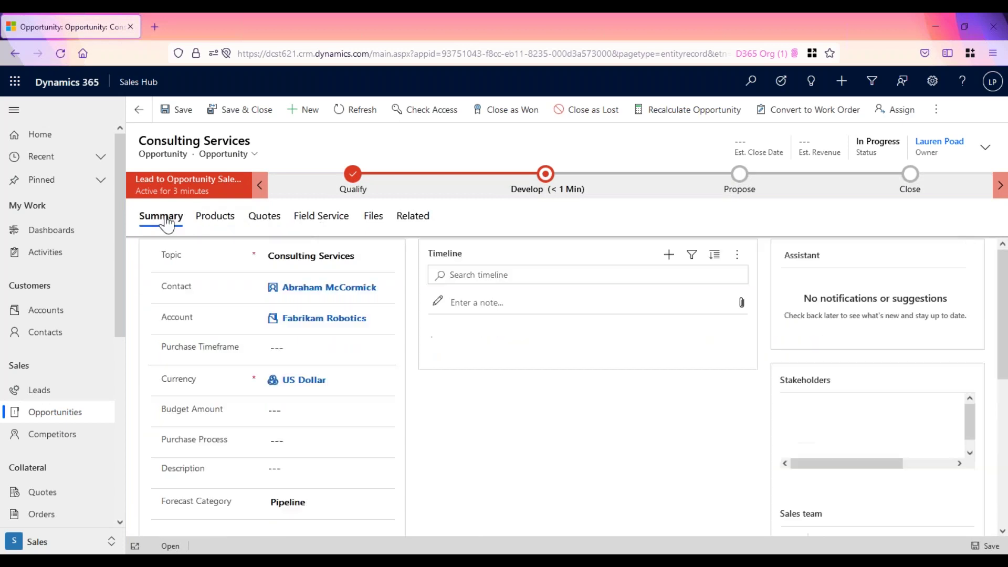